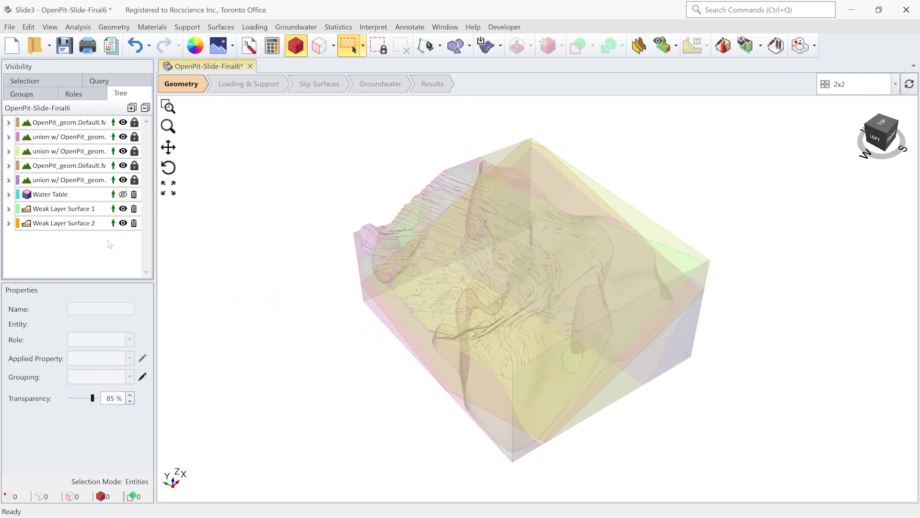
- Highlight Weak Layer Surface 1 and Weak Layer Surface 2 in turn to examine their geometry, and clear the selection
click(81, 213)
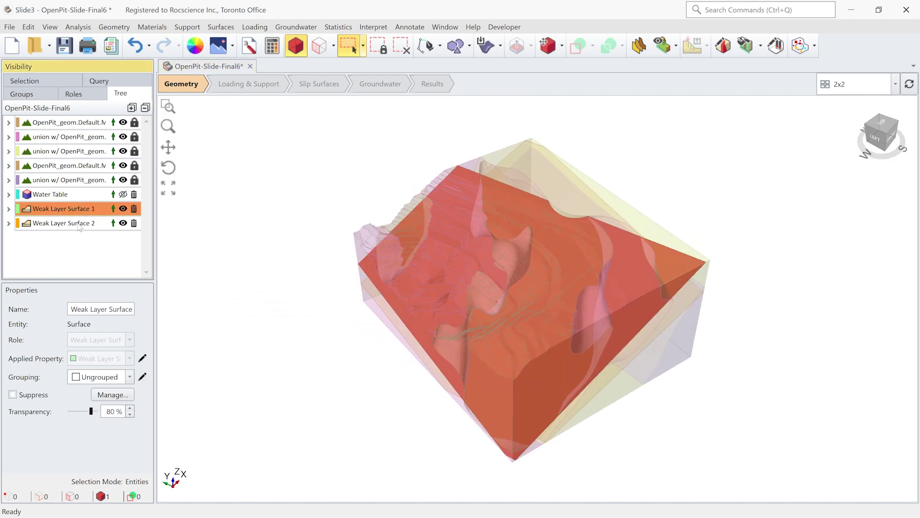
click(79, 223)
click(200, 307)
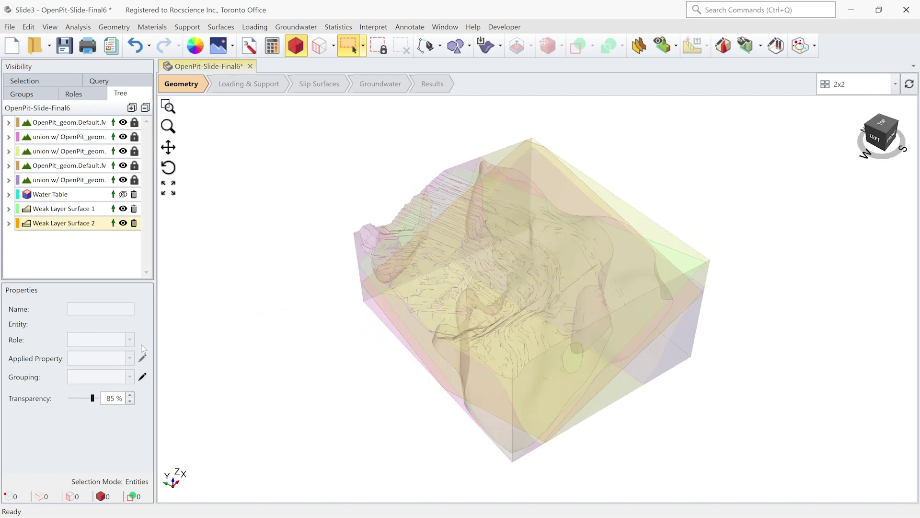
- Make the whole pit model opaque at 0% transparency to inspect it, and set its transparency to 50%
drag(92, 398, 69, 401)
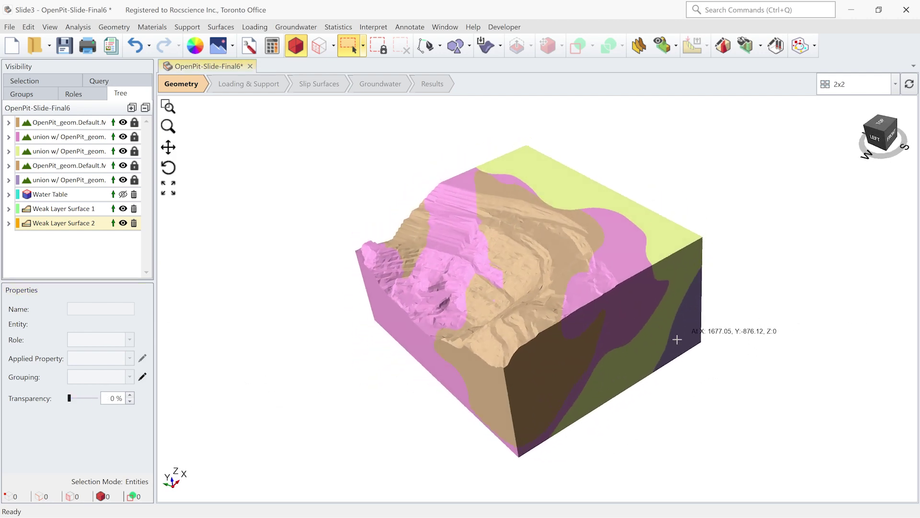
drag(69, 401, 86, 402)
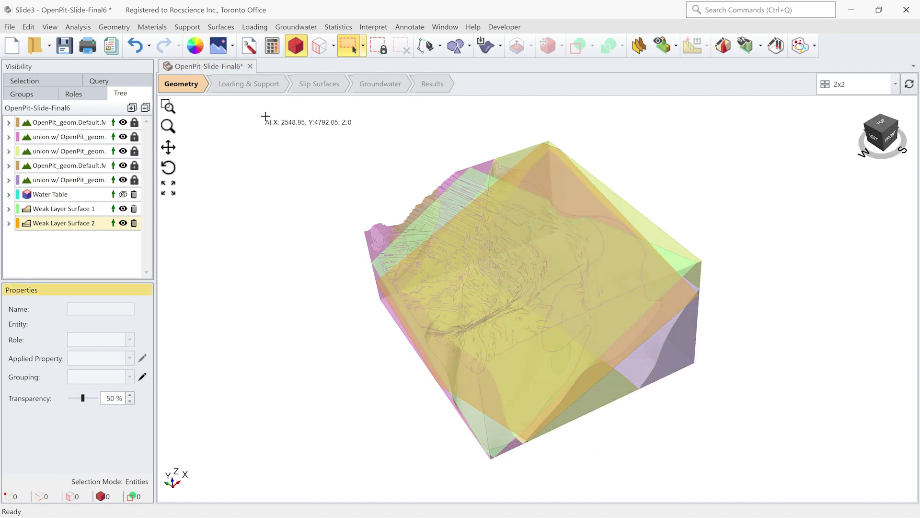
- Open the slip surface options and choose Spline as the surface shape for the classic search
click(230, 28)
click(232, 41)
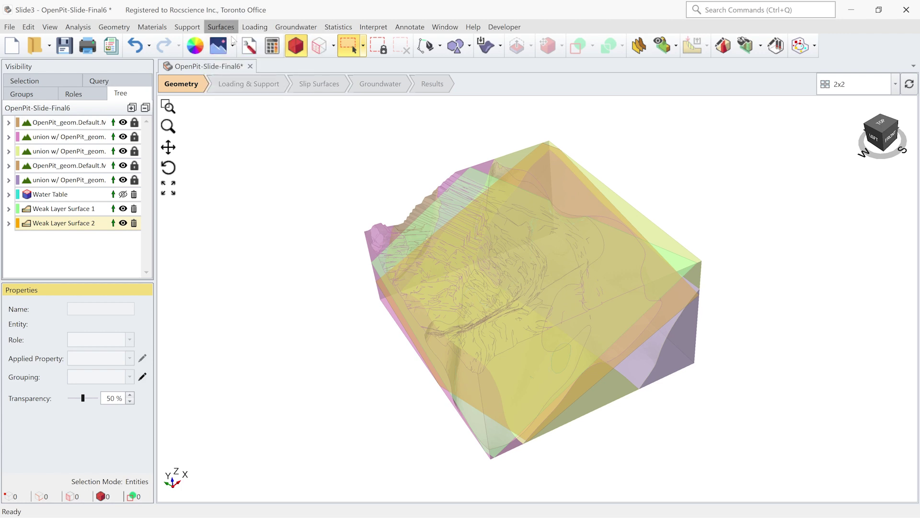
click(352, 149)
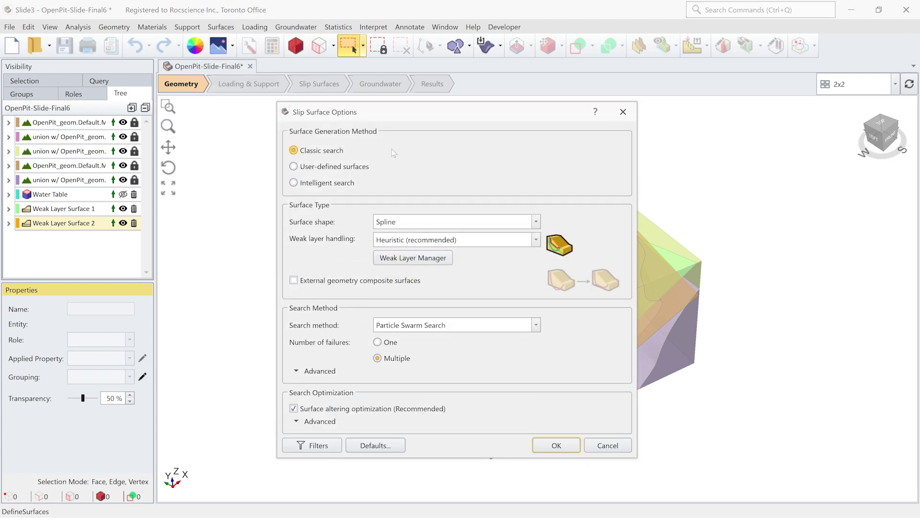
click(399, 222)
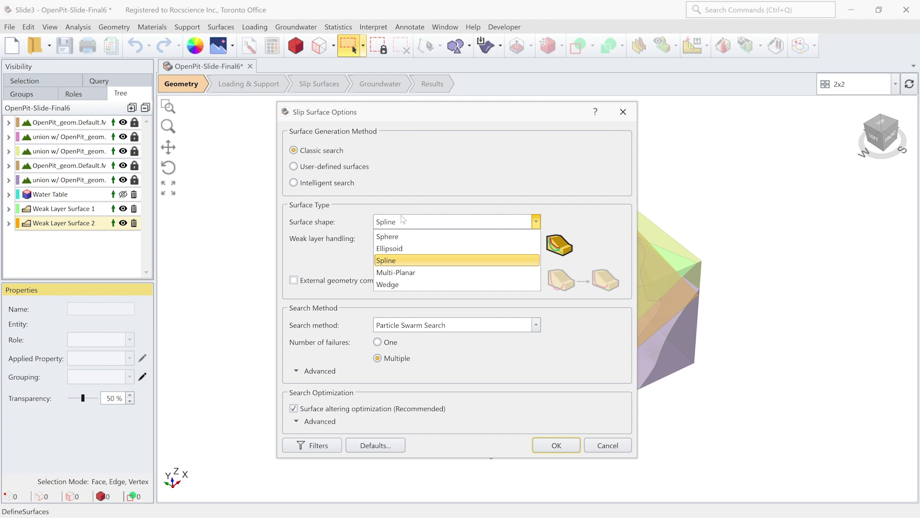
click(393, 261)
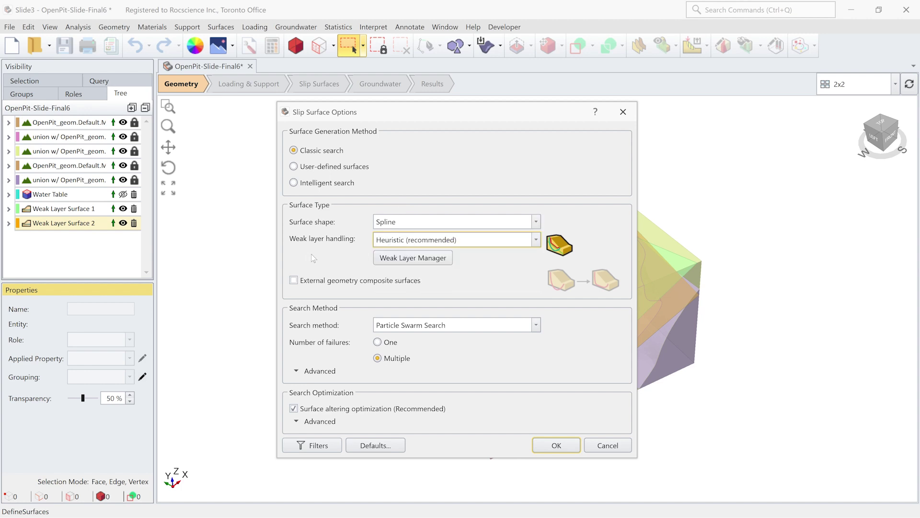
- Choose Heuristic (recommended) weak layer handling and review the search methods available, keeping Particle Swarm Search
click(398, 242)
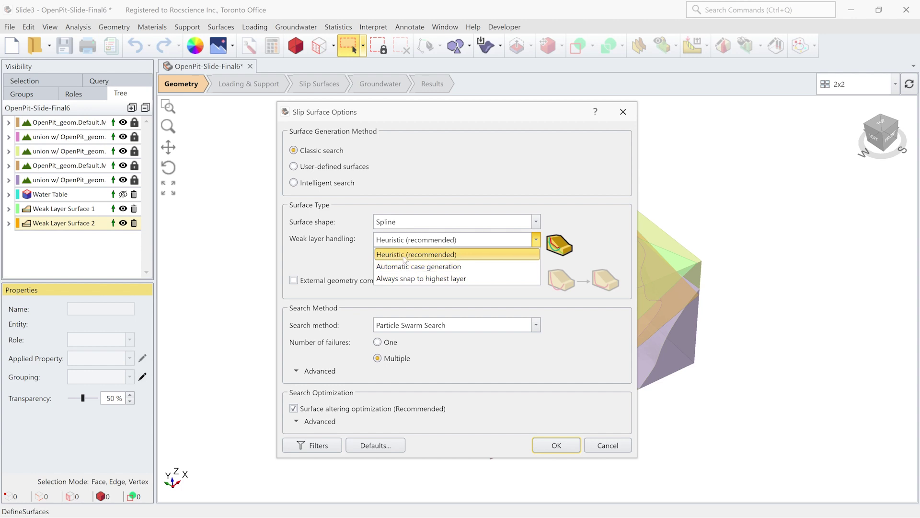
click(405, 257)
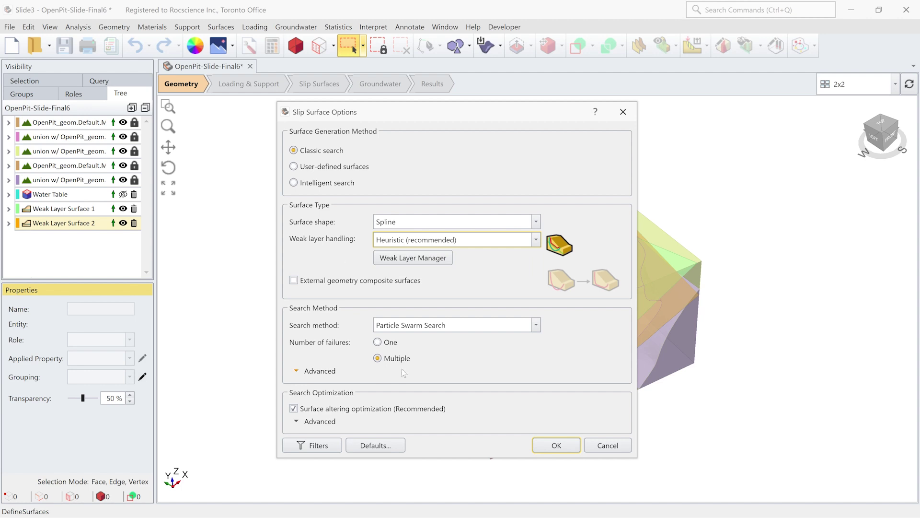
click(421, 327)
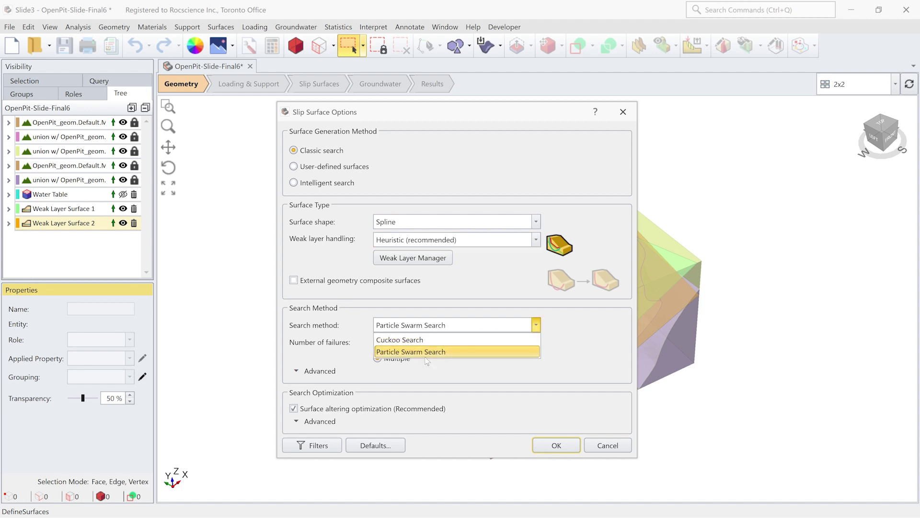
click(434, 382)
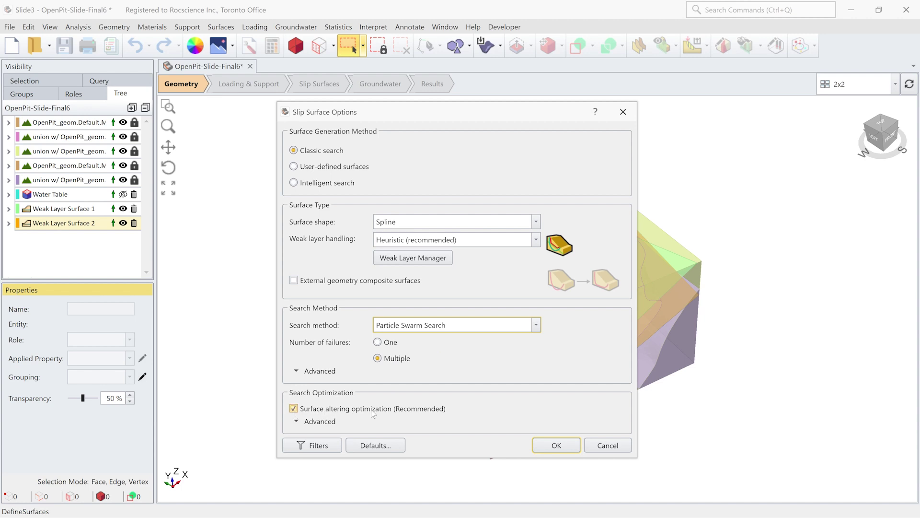
- Switch the surface generation method to Intelligent search and check its weak layer handling options
click(294, 183)
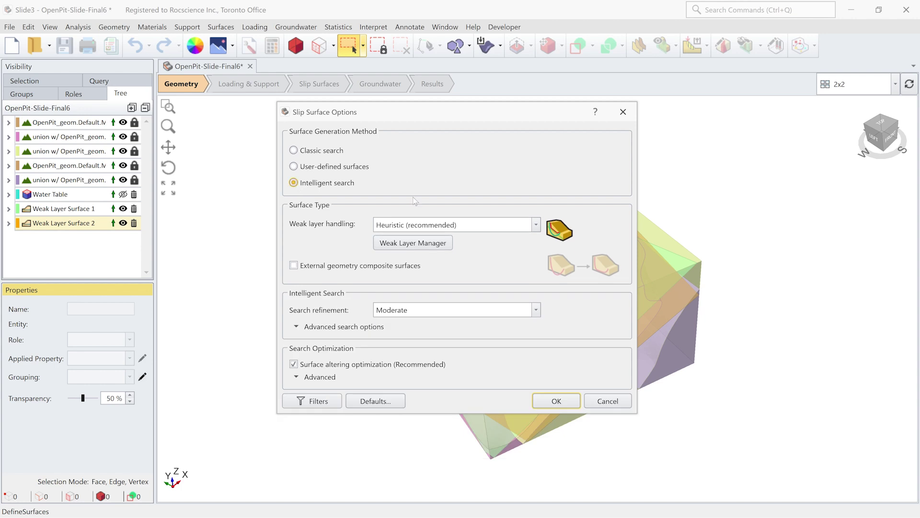
click(390, 223)
click(390, 223)
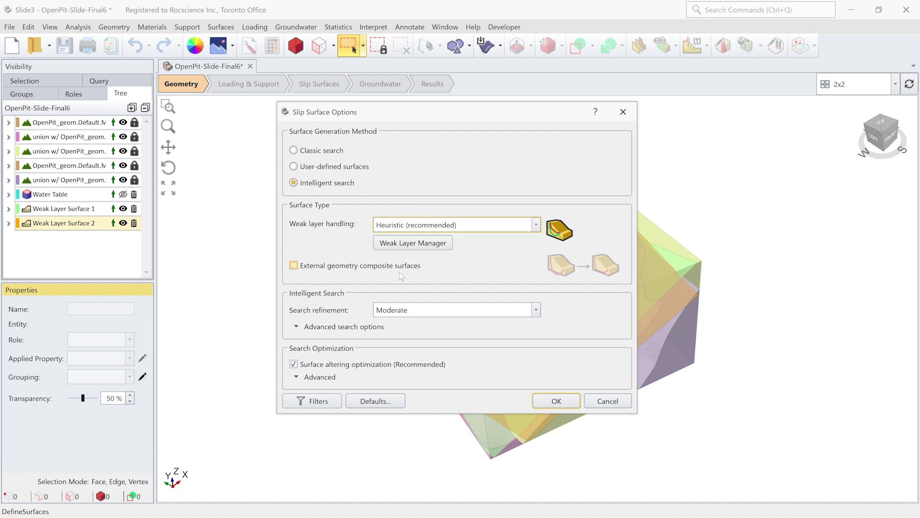
- Try the User Defined search refinement and look at its preliminary surface count and minimum FS cap settings
click(418, 312)
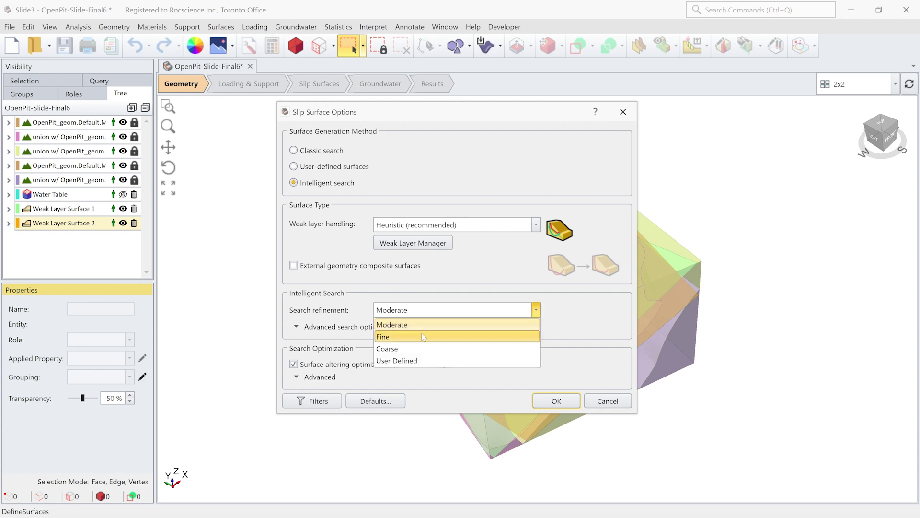
click(421, 360)
click(524, 377)
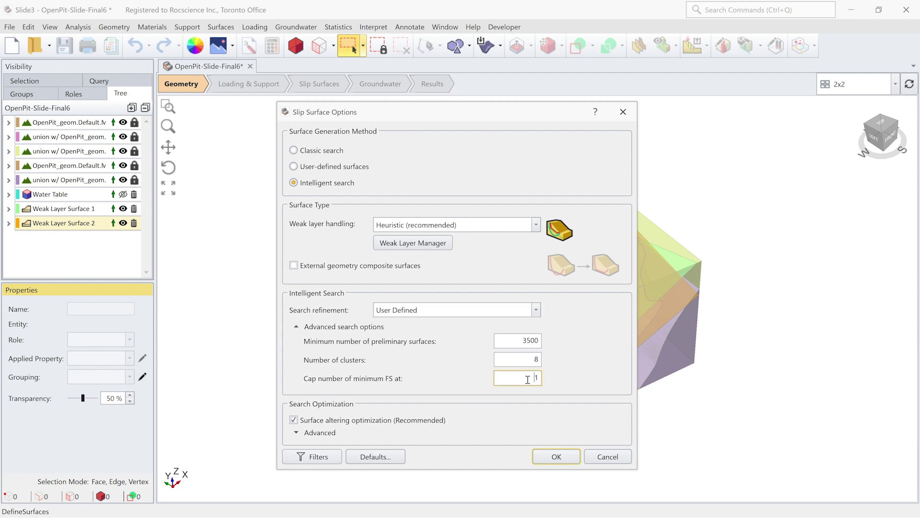
click(511, 341)
- Set the intelligent search refinement to Moderate and apply the slip surface options
click(532, 310)
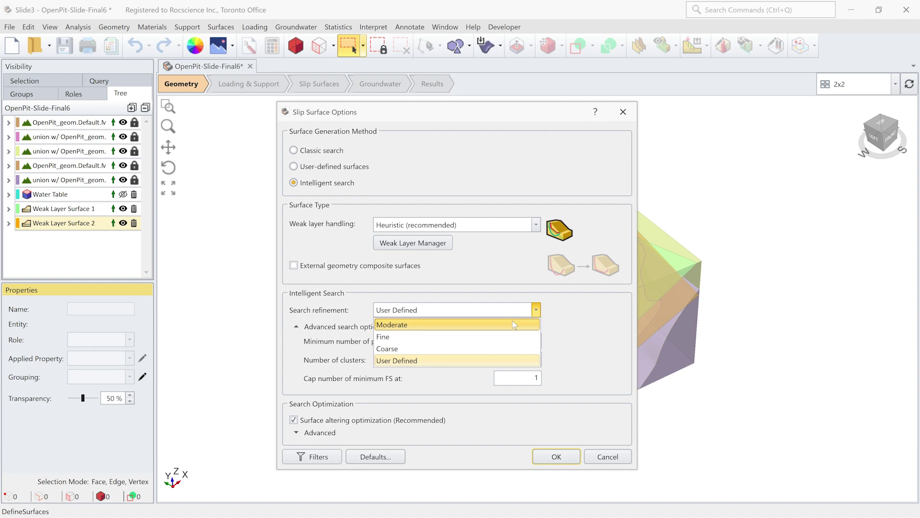
click(513, 325)
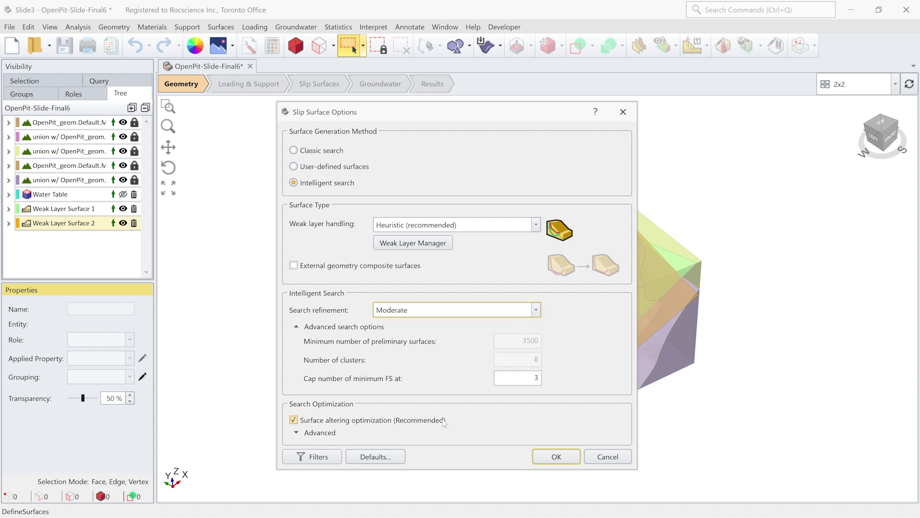
click(570, 458)
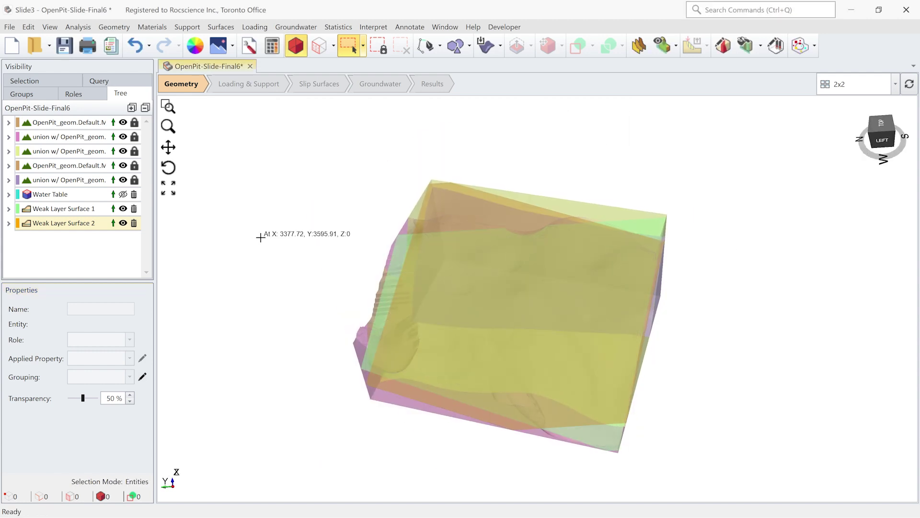
- Compute the open pit model and switch to its slope stability results
click(272, 46)
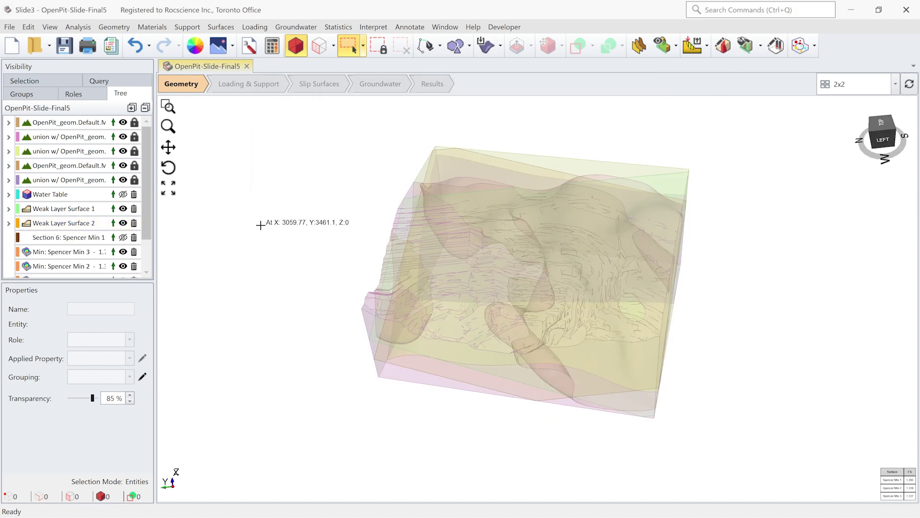
click(424, 86)
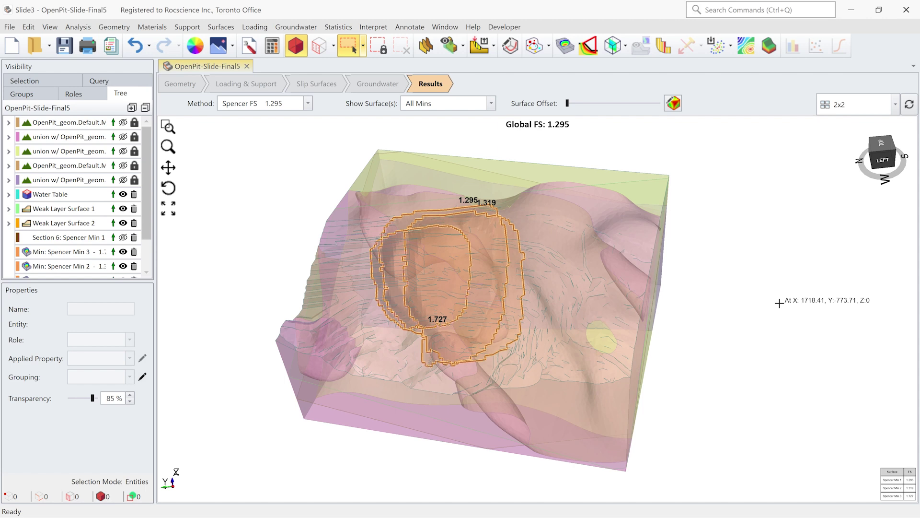
- Show the Surface Safety Map on the pit, examine it from another angle, and hide it again
drag(146, 207, 151, 237)
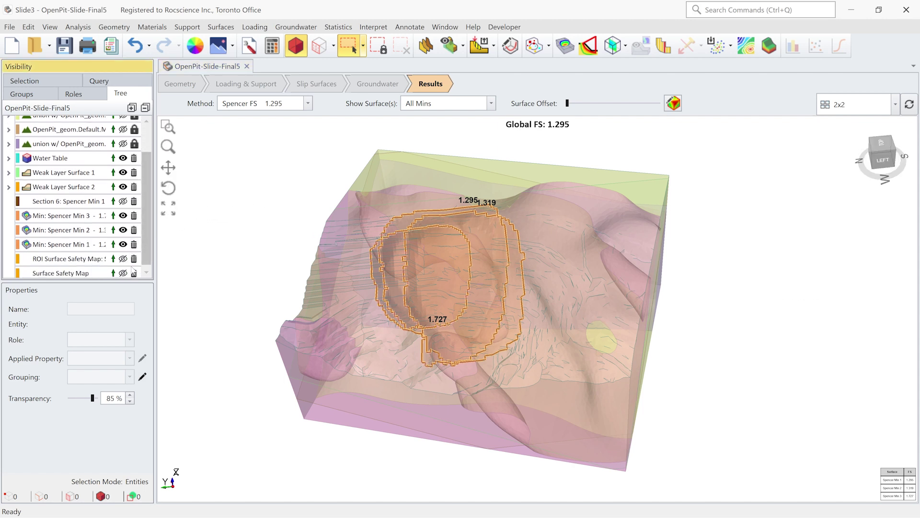
click(123, 272)
middle_drag(206, 225, 257, 265)
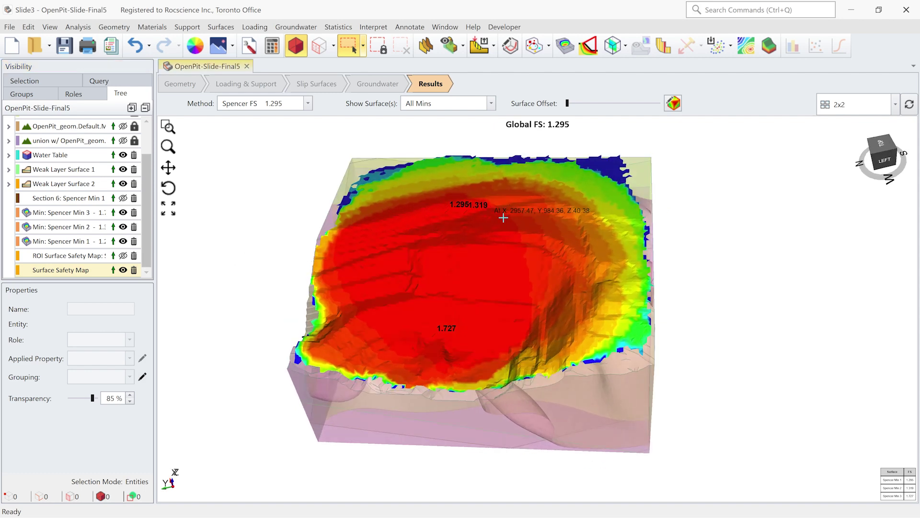
click(124, 270)
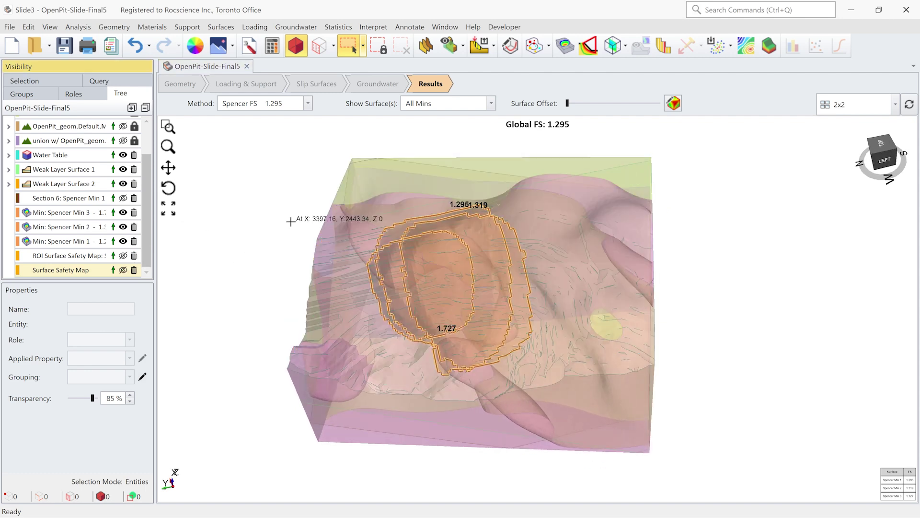
- Hide the Spencer Min 3 and Min 2 slip surfaces, view Min 2 on its own, and leave only Spencer Min 1 displayed
click(124, 212)
click(124, 227)
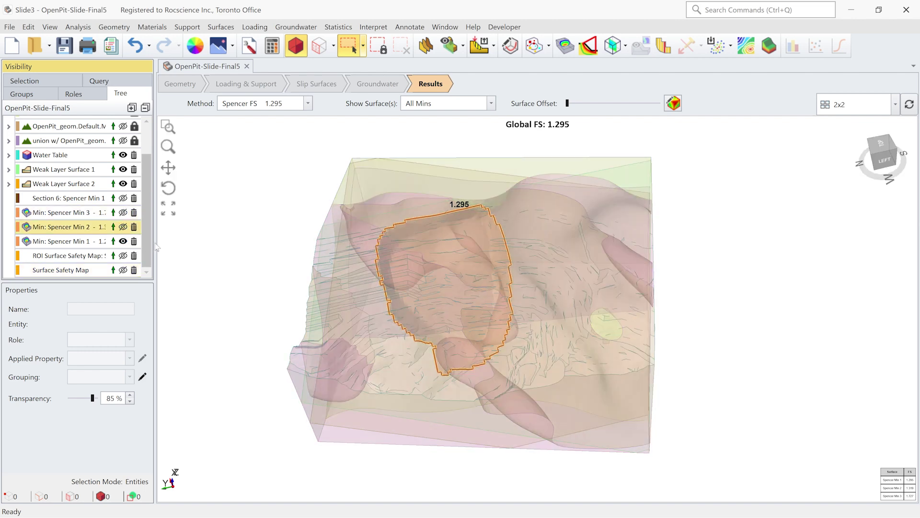
click(123, 241)
click(123, 227)
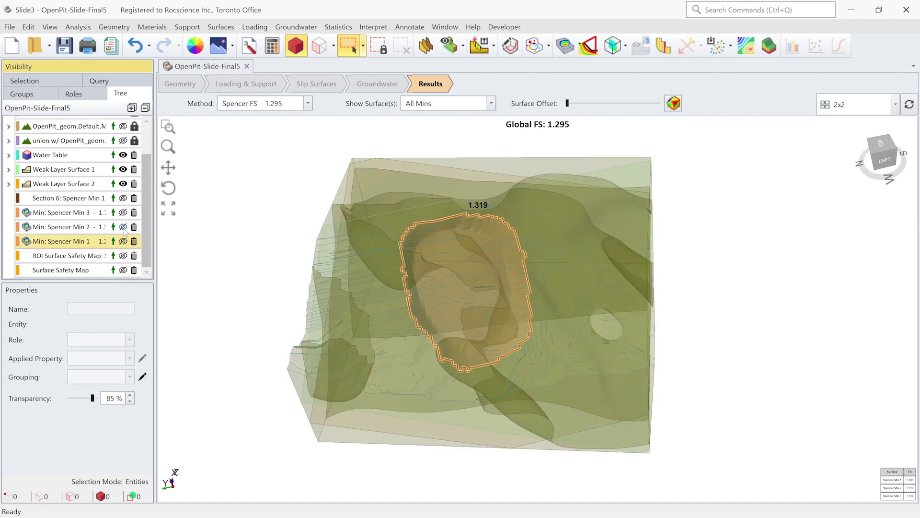
click(124, 227)
click(124, 241)
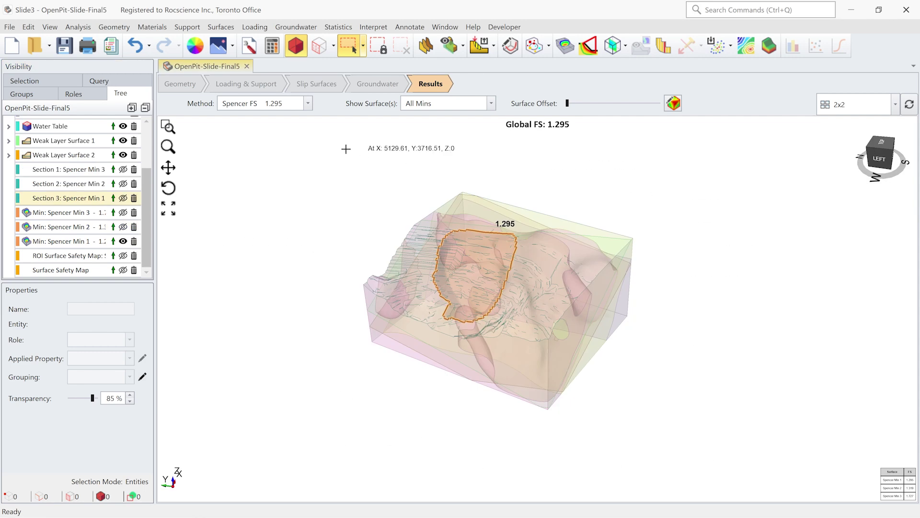
- Review the strength properties of the Weak layer 1 material and close the material definitions without changes
click(152, 27)
click(153, 44)
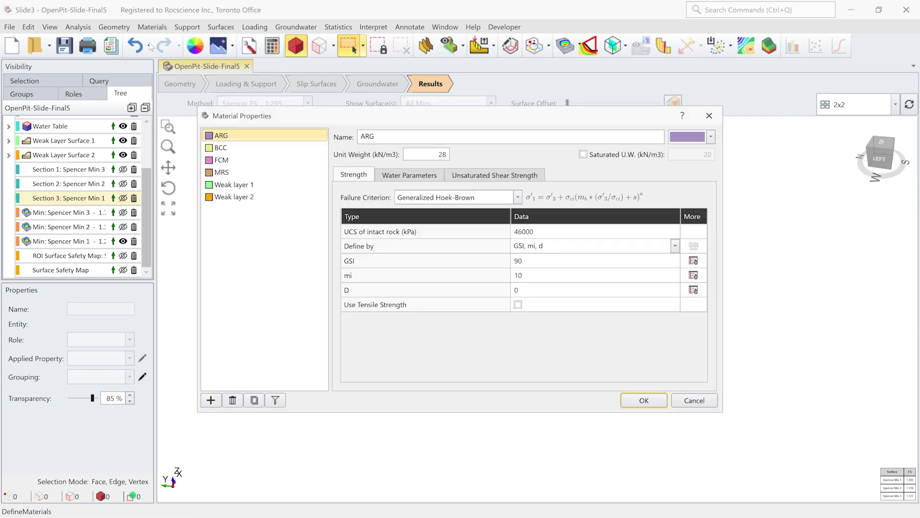
click(275, 182)
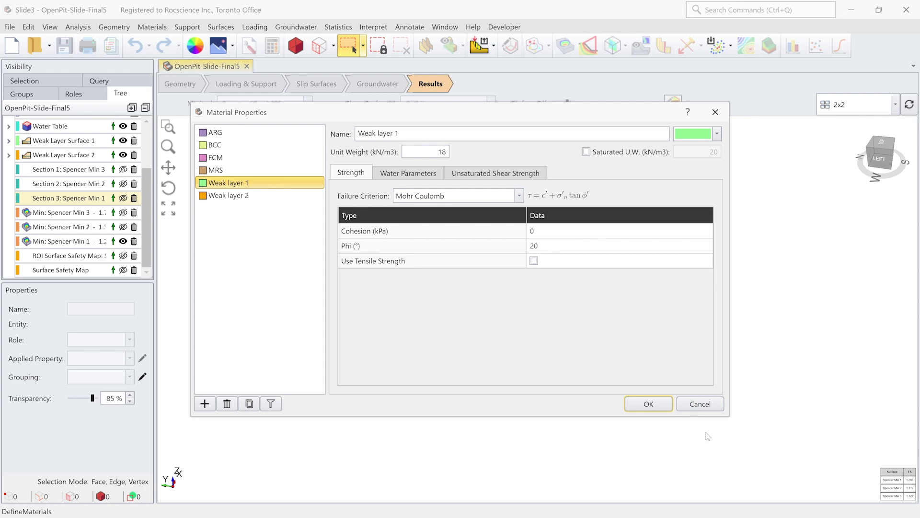
click(700, 404)
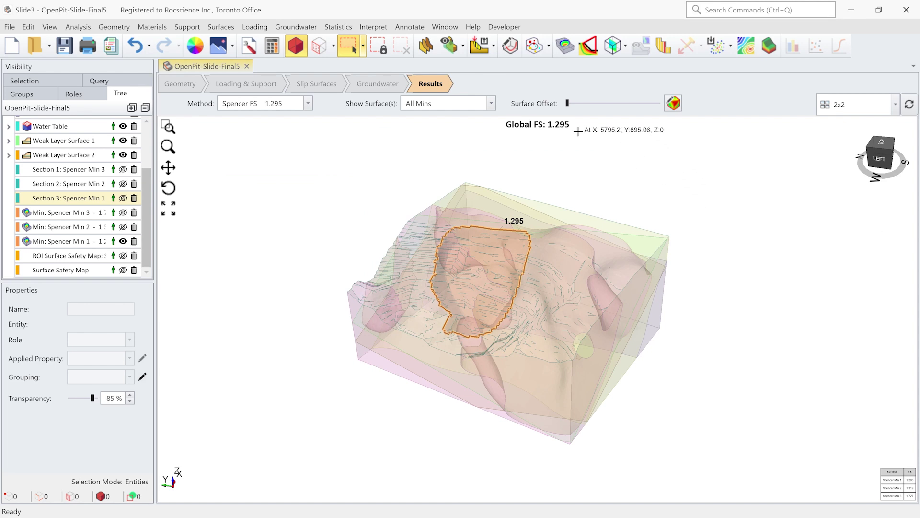
- Show contours on the displayed slip surface and set the contoured data to Base Cohesion
click(565, 46)
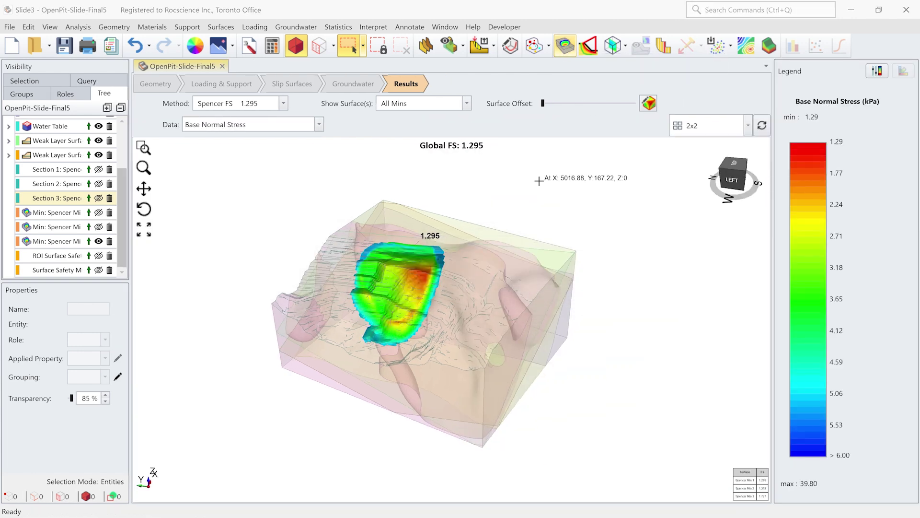
click(271, 125)
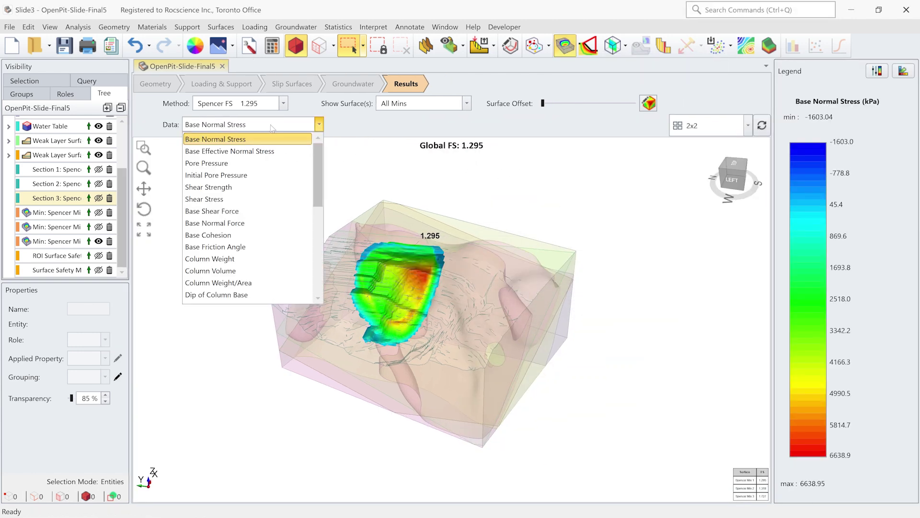
click(252, 236)
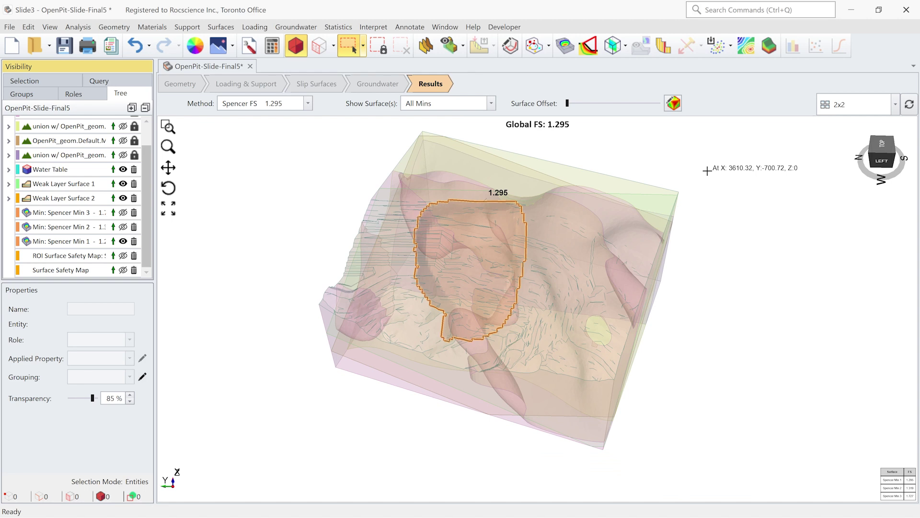
- Create 2D sections through the global minimums for all three Spencer minimum surfaces and view the section planes in the pit model
middle_drag(724, 172, 711, 180)
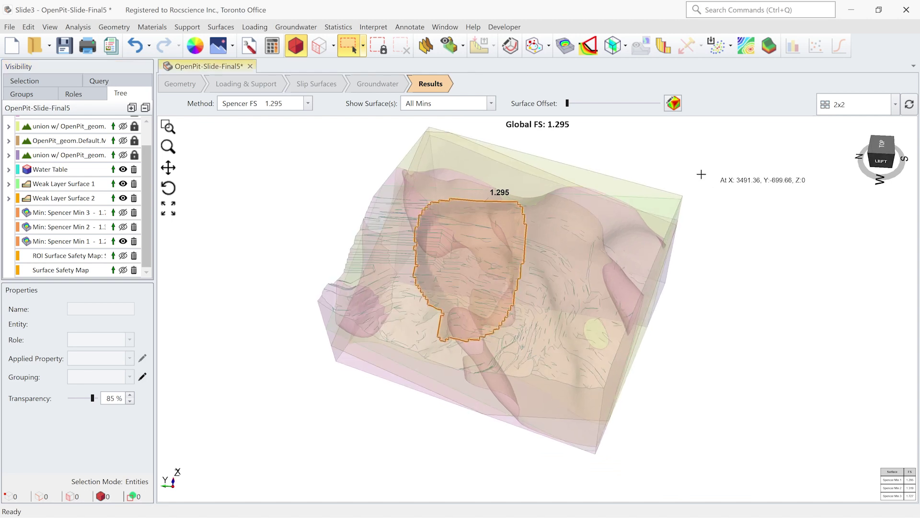
click(373, 27)
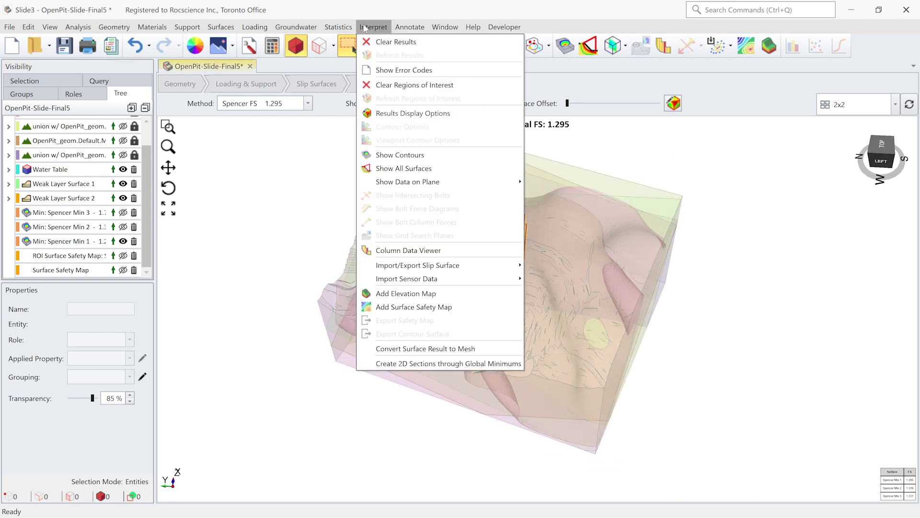
click(410, 364)
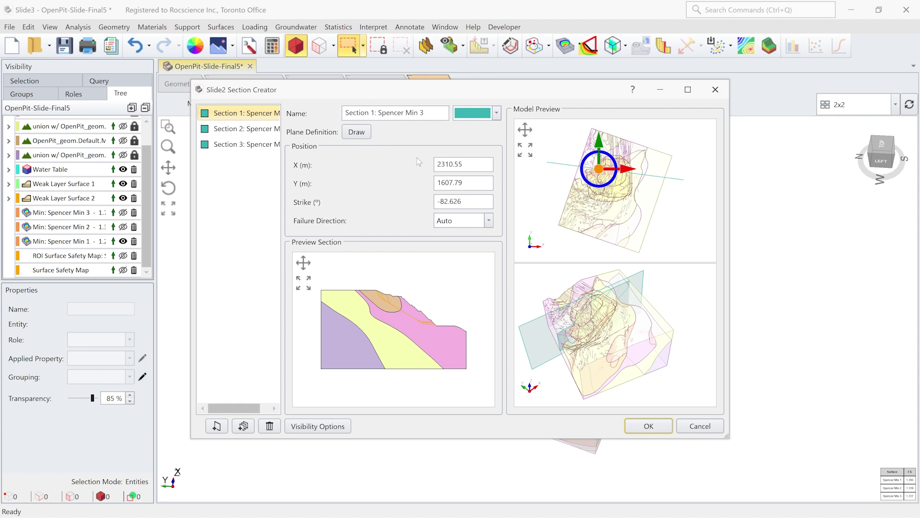
click(648, 426)
middle_drag(829, 350, 787, 377)
scroll(790, 374, up, 3)
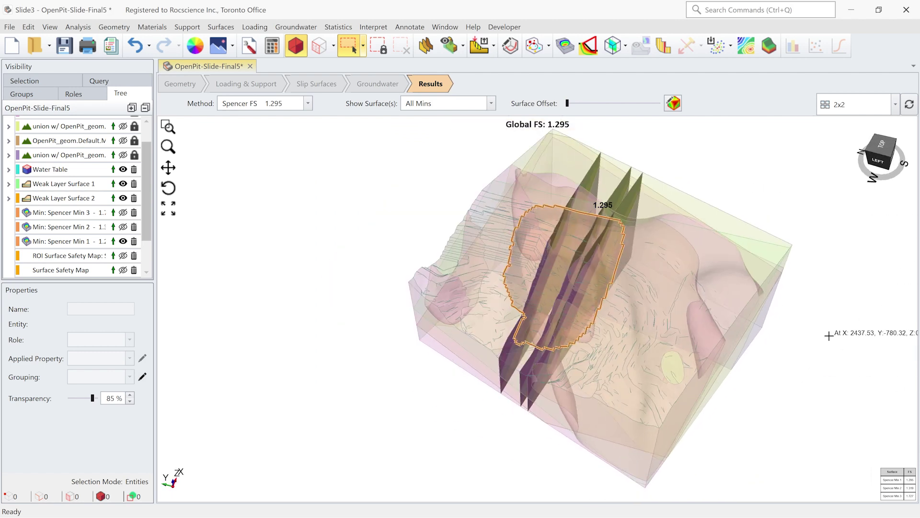
scroll(830, 332, down, 2)
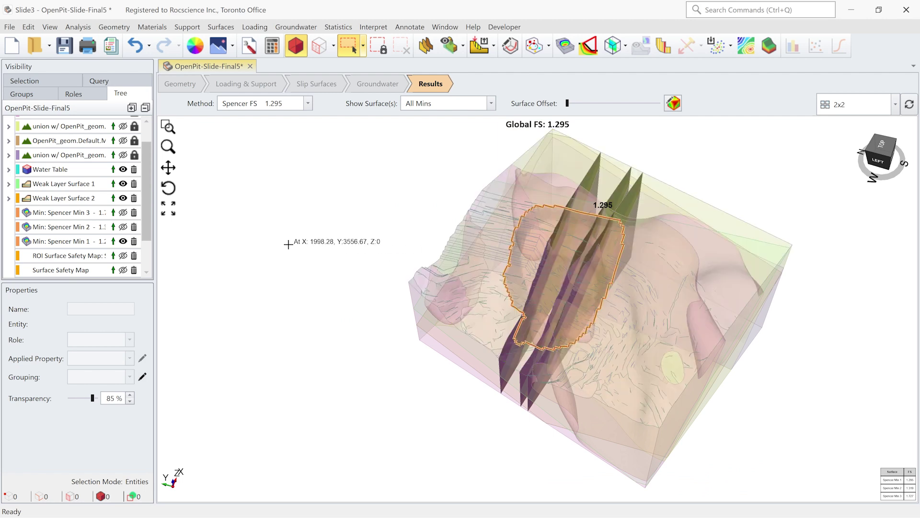
- Export only Section 3: Spencer Min 1 to Slide2 and open it there, overwriting the existing slide2_OpenPit-Slide-Final5.slmd file
click(495, 44)
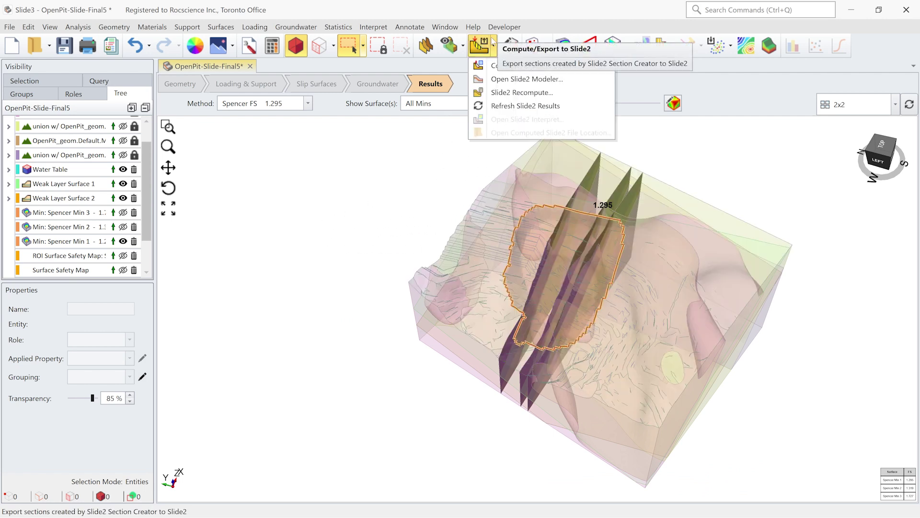
click(494, 45)
click(495, 44)
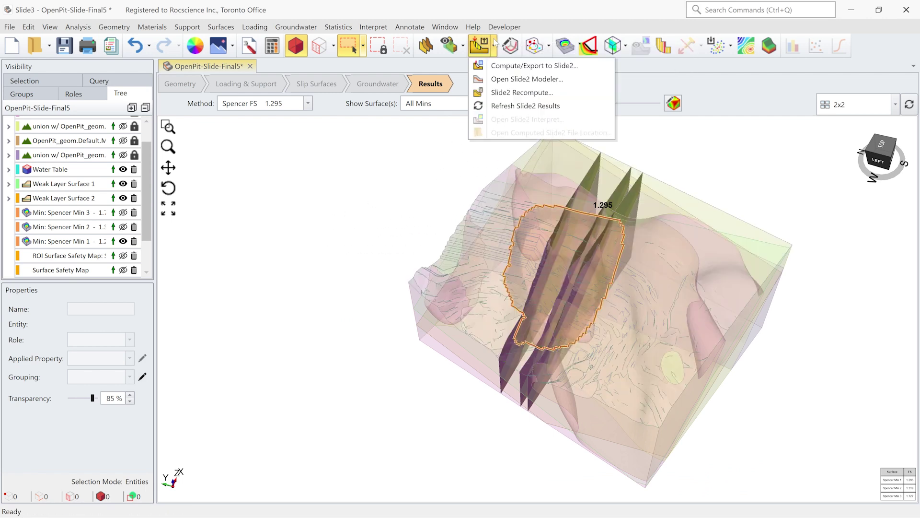
click(496, 66)
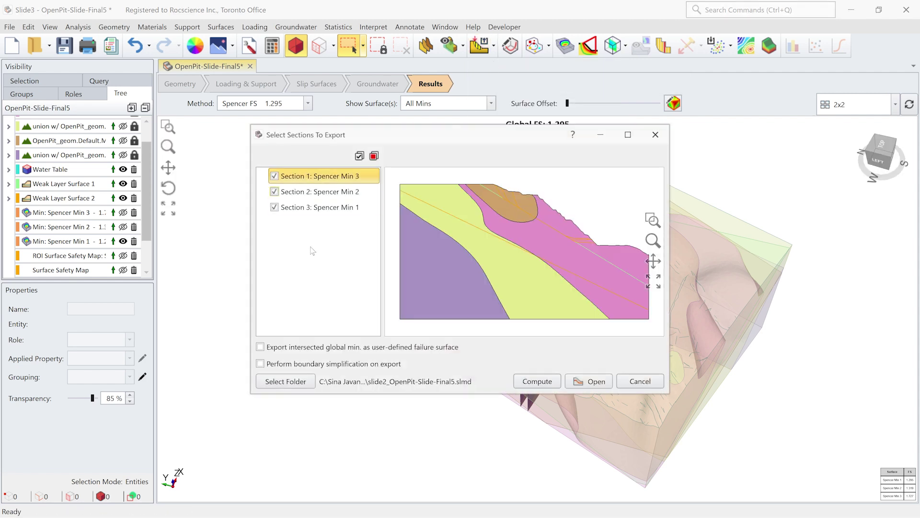
click(274, 176)
click(274, 191)
click(582, 383)
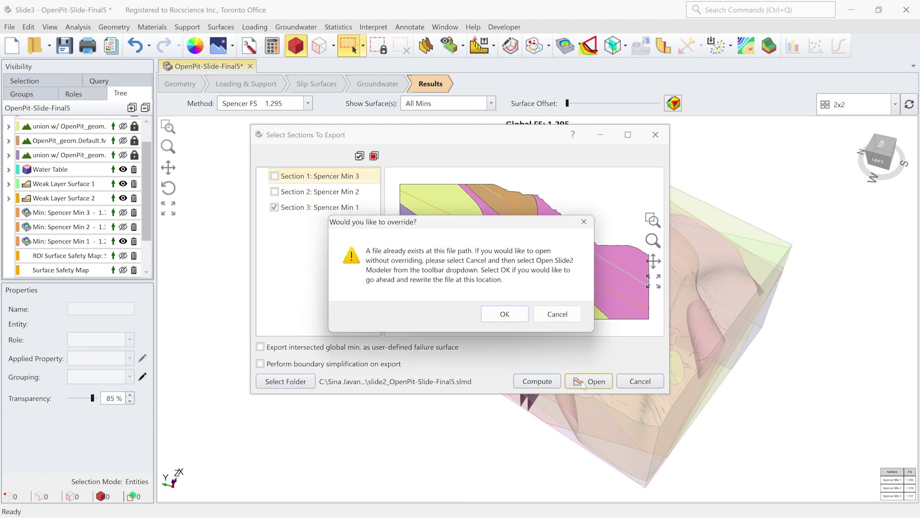
click(504, 312)
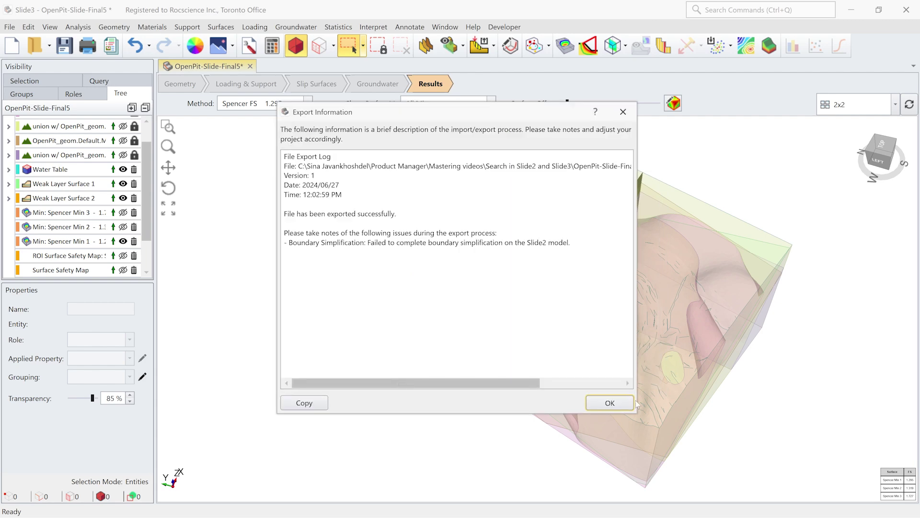
click(610, 403)
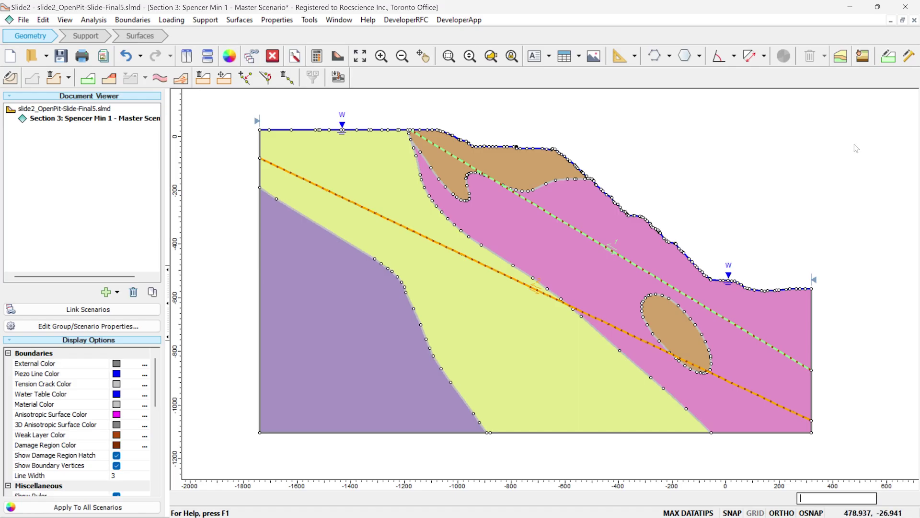
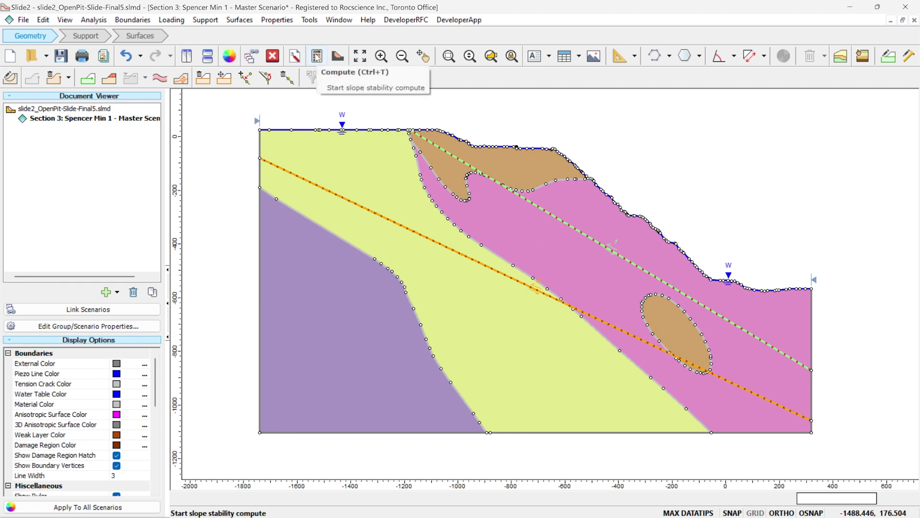
- Compute the slope stability of the exported section and open its results in Slide2 Interpret
click(316, 56)
click(488, 292)
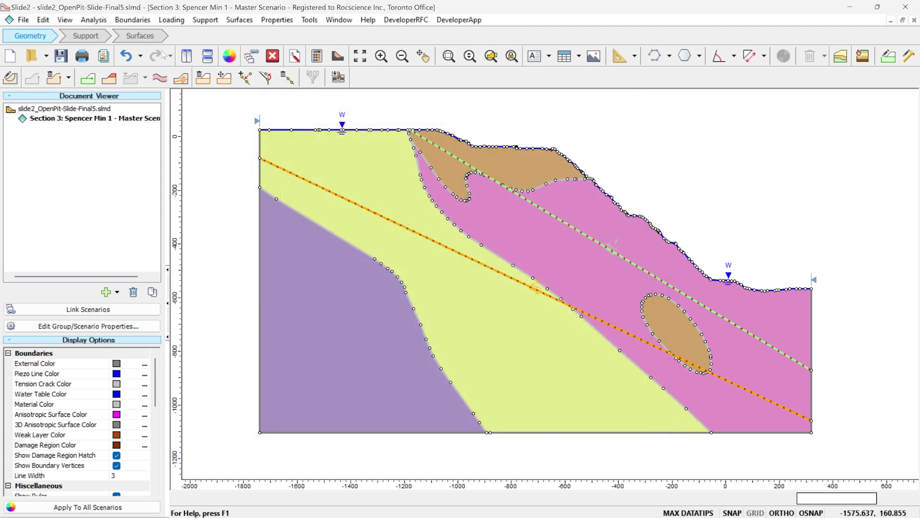
click(105, 22)
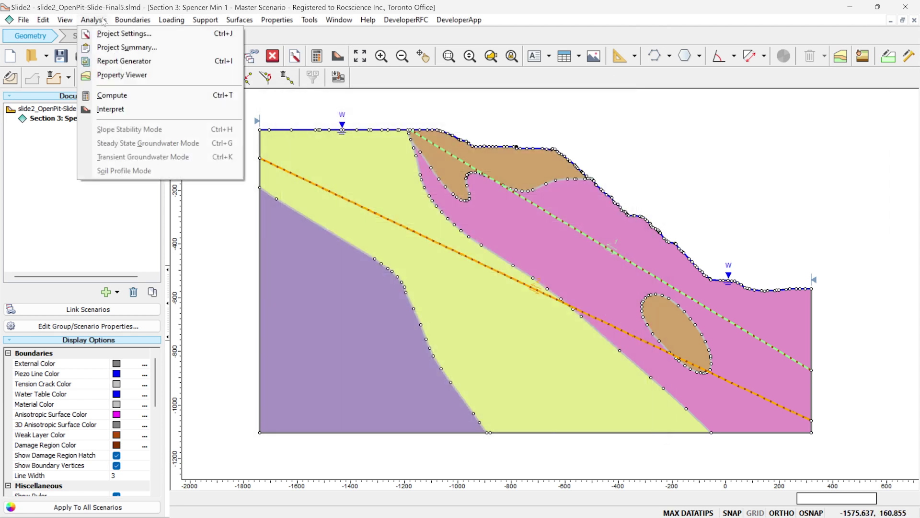
click(119, 107)
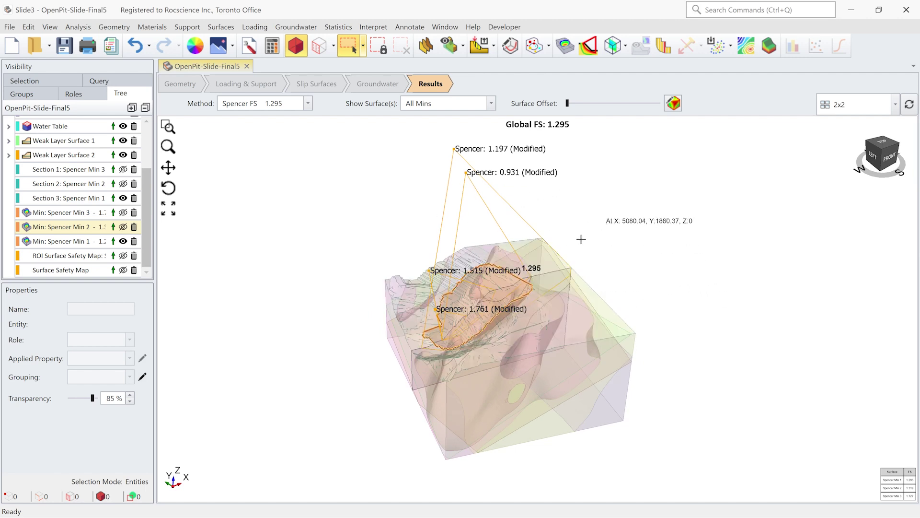
- Switch to Slide3 and compare the section's 2D Spencer slip surfaces with the 3D Spencer Min 1 surface in the pit model
scroll(501, 300, up, 2)
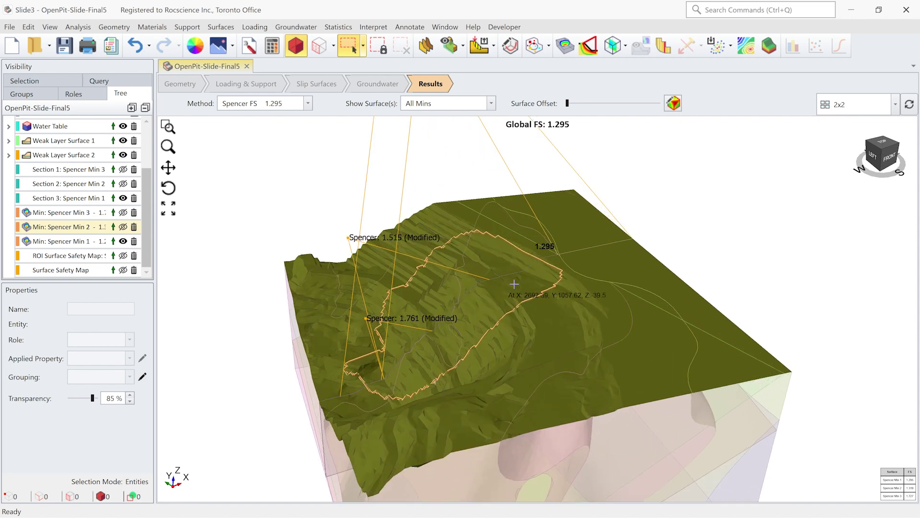
scroll(450, 158, down, 1)
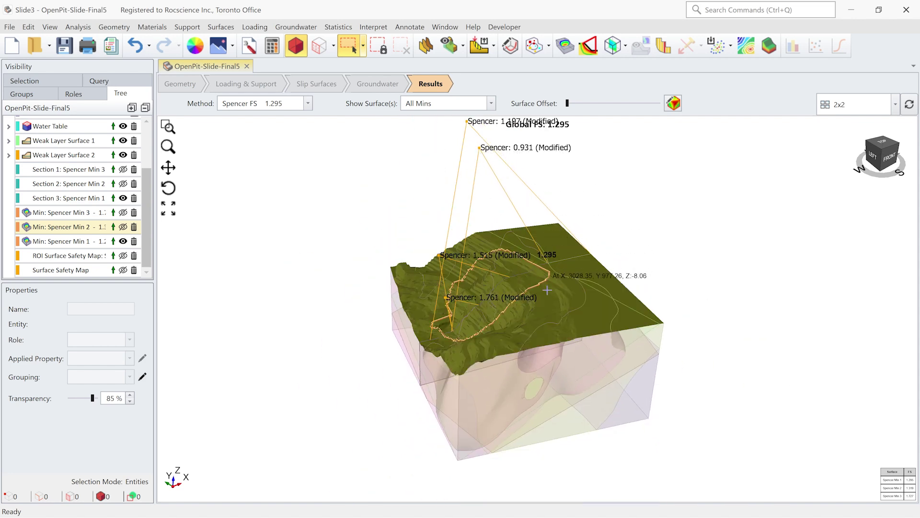
scroll(544, 270, up, 3)
scroll(544, 270, up, 1)
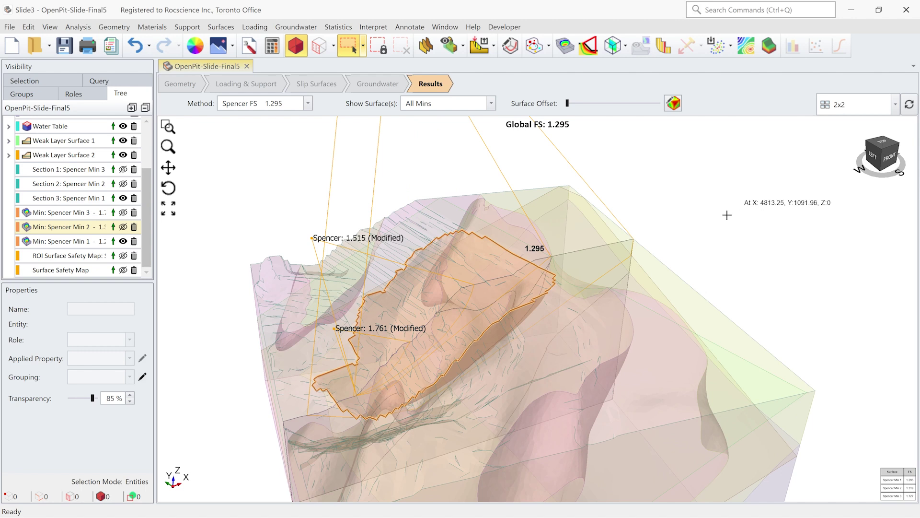
scroll(703, 250, down, 3)
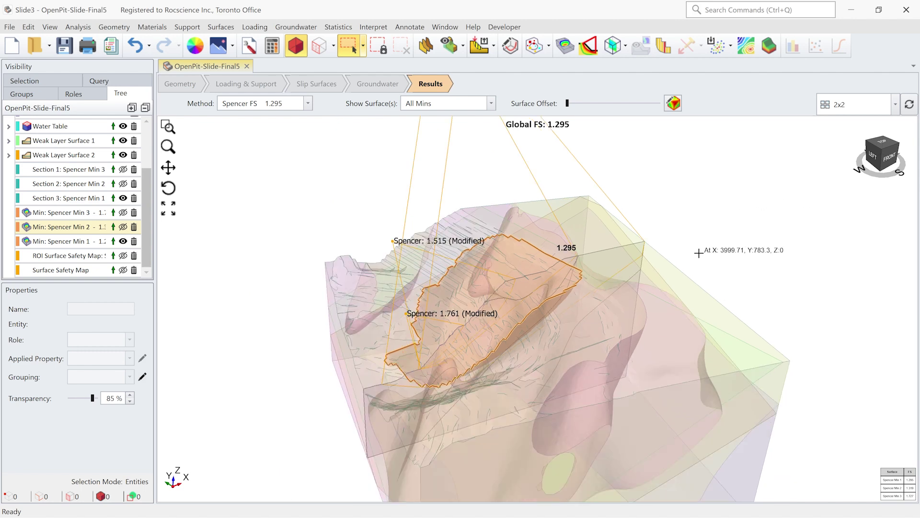
scroll(704, 249, down, 3)
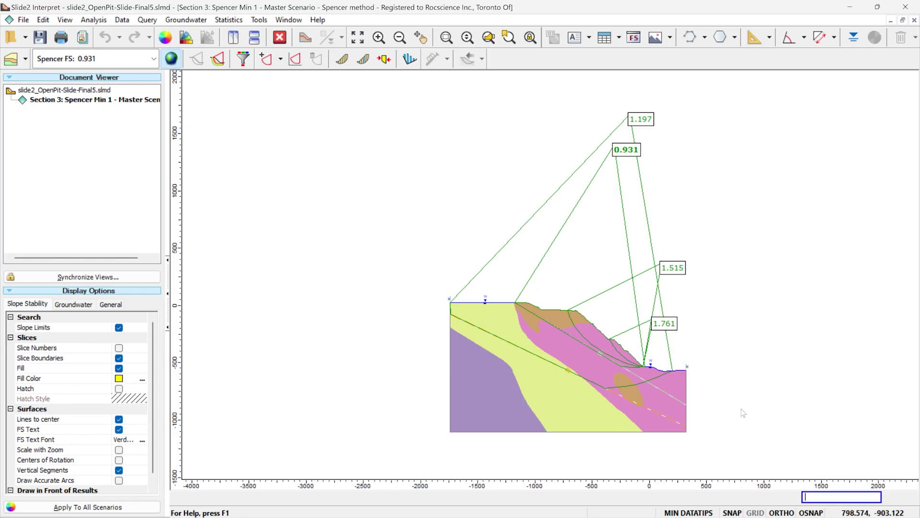
- In Slide2 Interpret, query the Spencer global minimum surface and plot its Base Cohesion slice data along the surface to examine it
scroll(743, 414, up, 1)
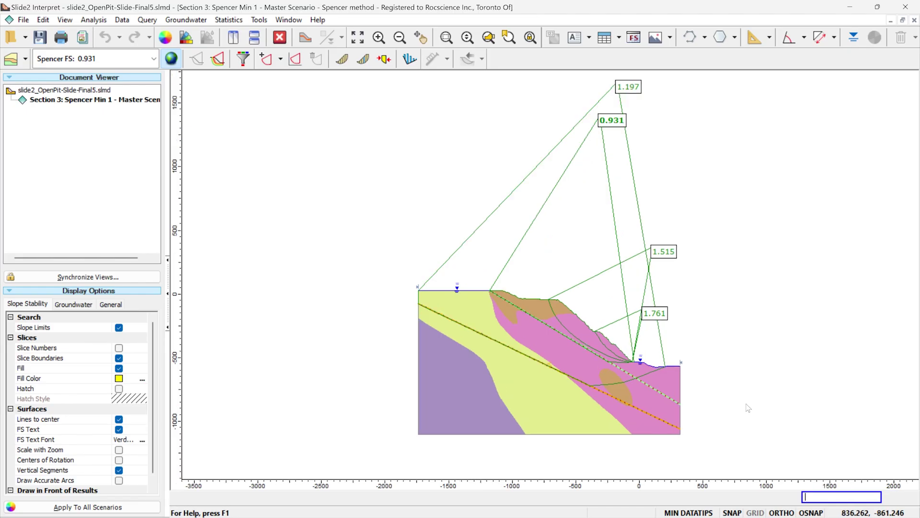
mouse_move(566, 338)
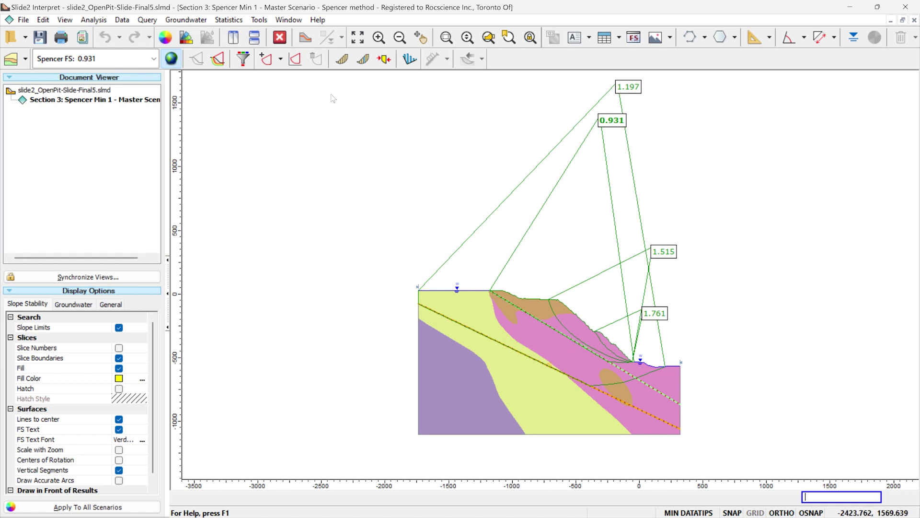
click(363, 60)
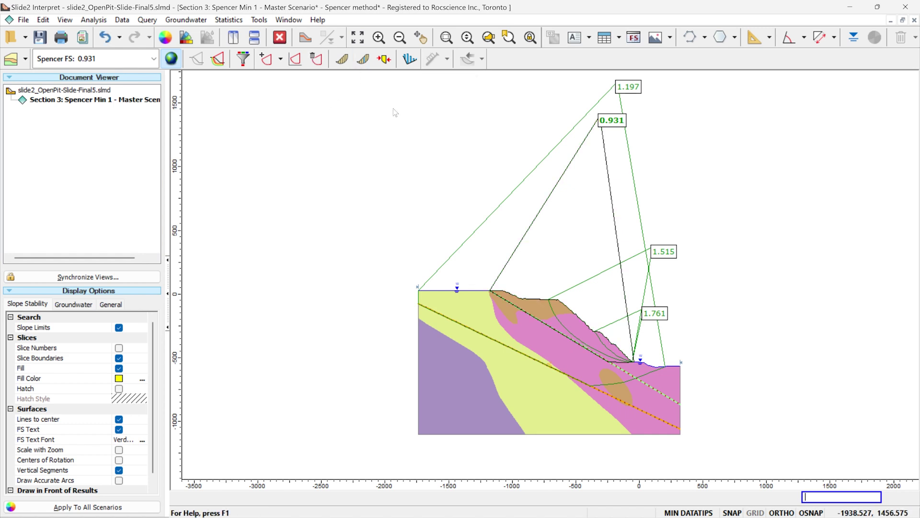
click(415, 63)
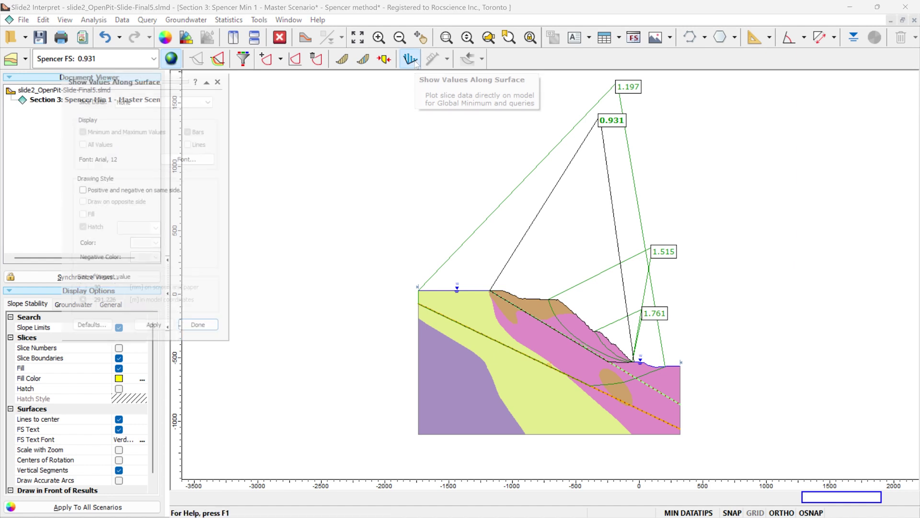
click(175, 101)
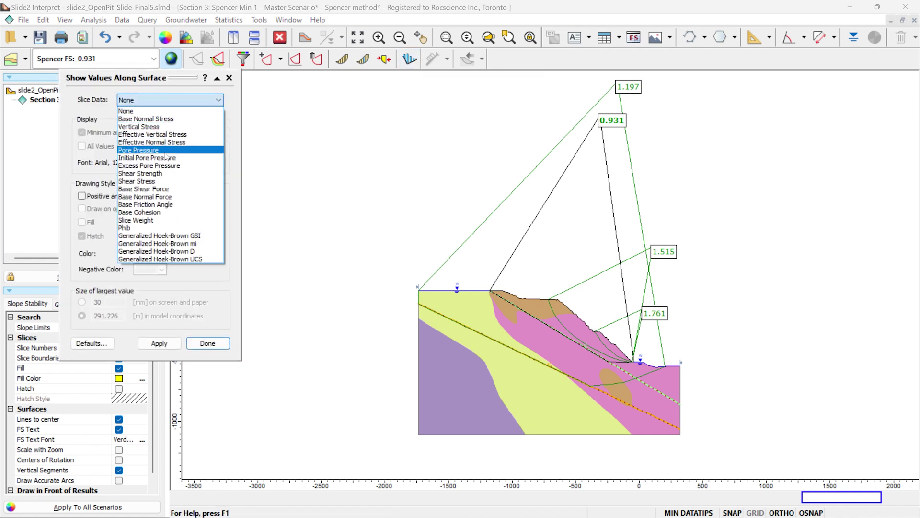
click(170, 212)
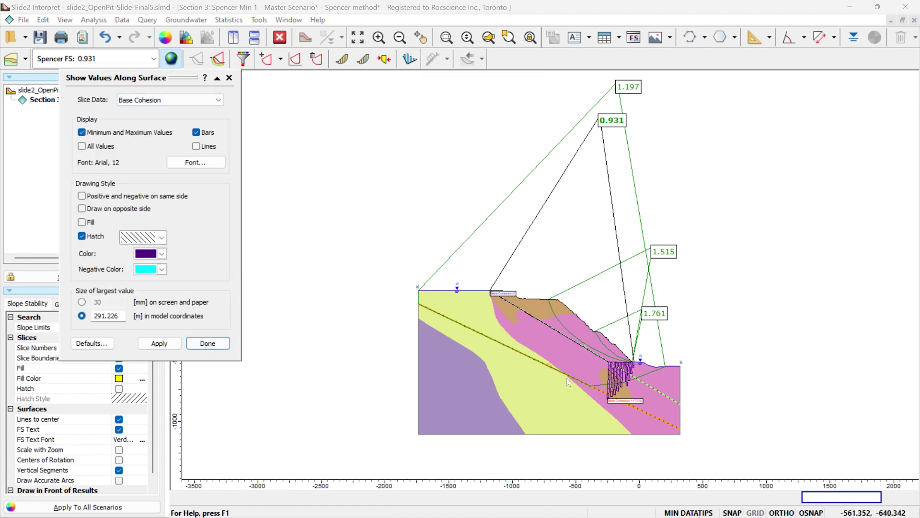
scroll(632, 369, up, 2)
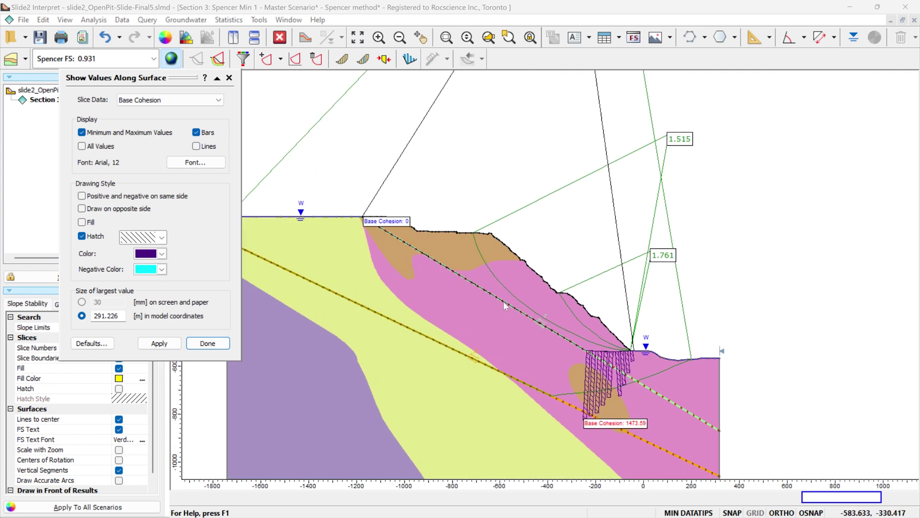
scroll(586, 354, down, 2)
scroll(581, 349, up, 1)
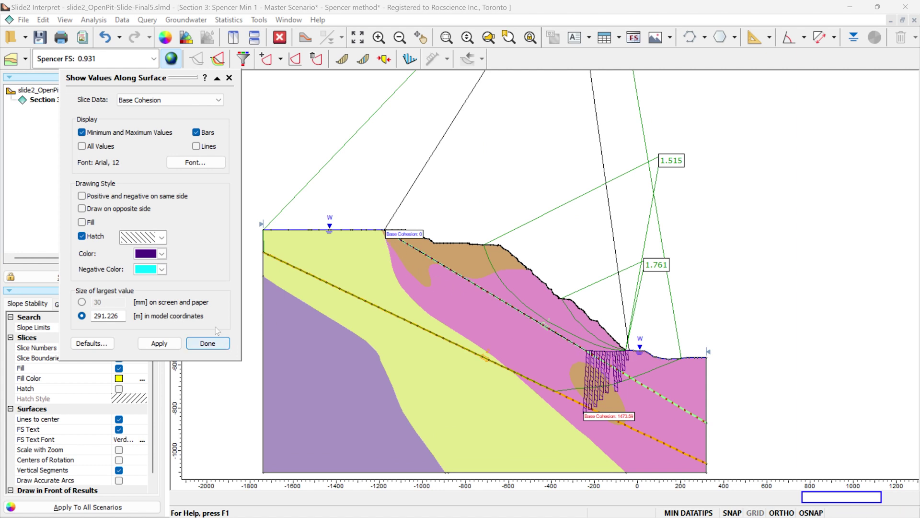
- Set the slice data shown along the surface to None and finish the values display settings
click(187, 101)
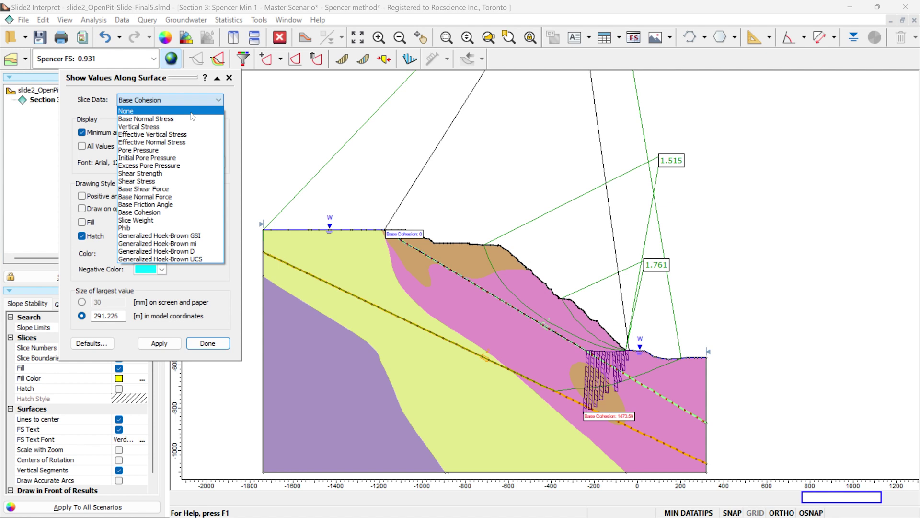
click(192, 112)
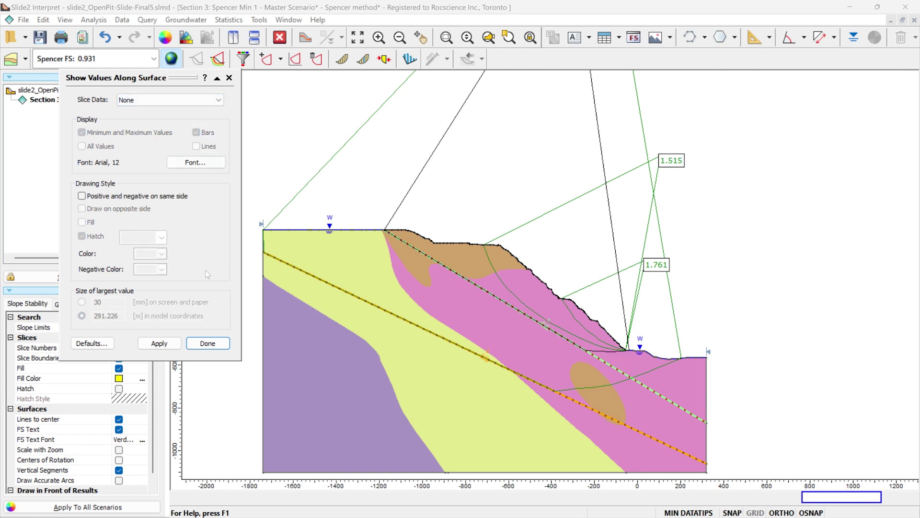
click(207, 343)
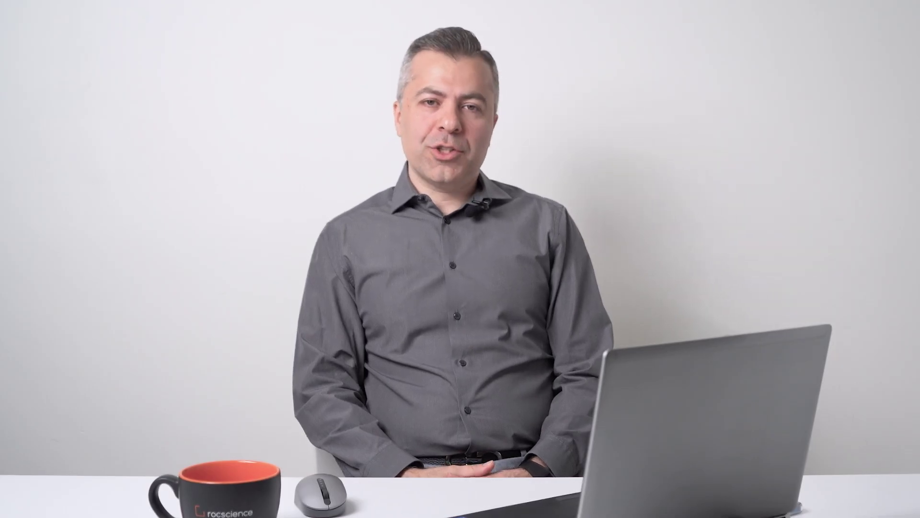